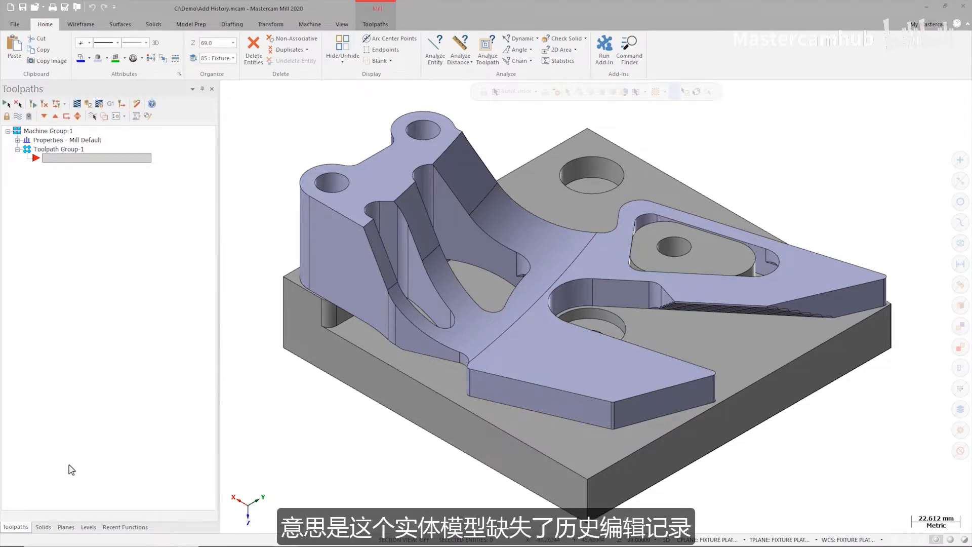
- Examine the operation history of the Guard body and the fixture solid in the solids manager
{"action": "left_click", "coordinate": [43, 526]}
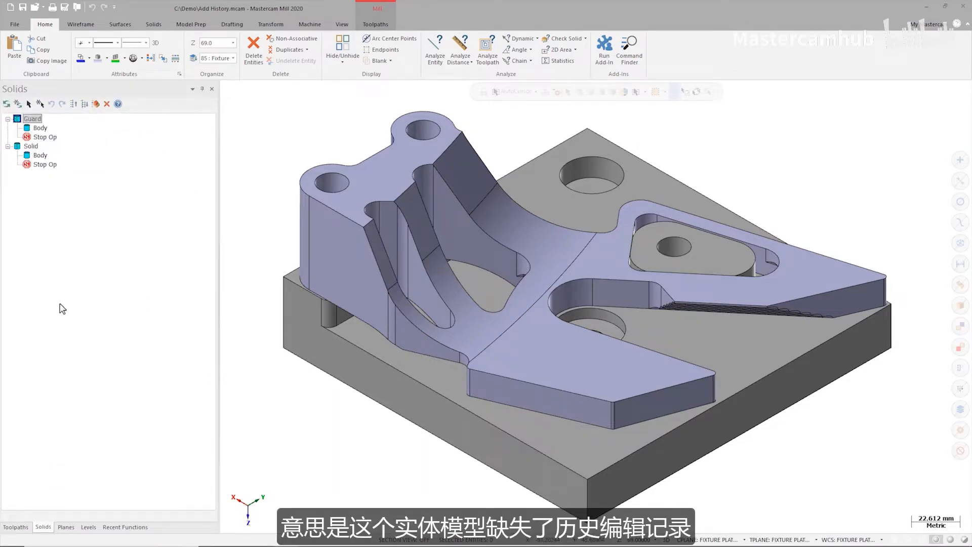
{"action": "left_click", "coordinate": [42, 130]}
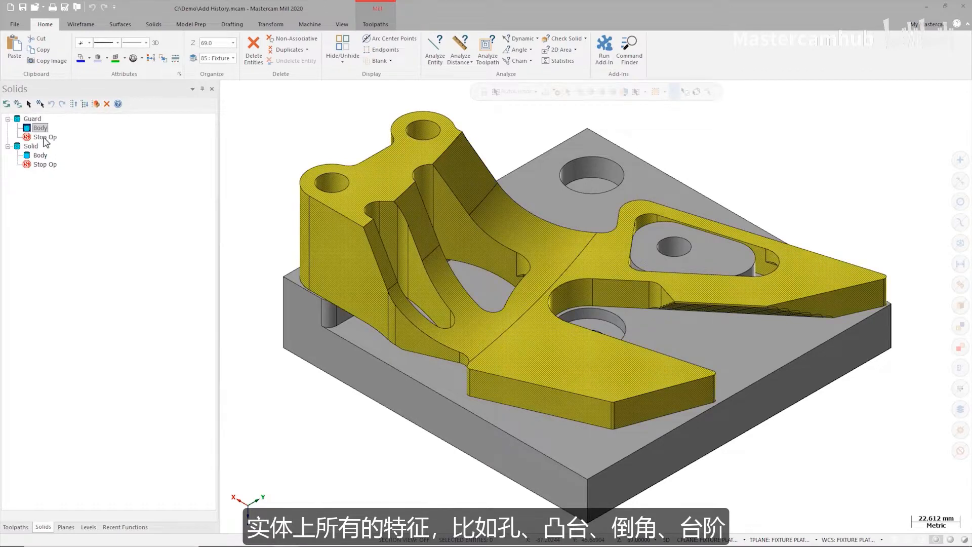
{"action": "left_click", "coordinate": [40, 156]}
{"action": "left_click", "coordinate": [42, 147]}
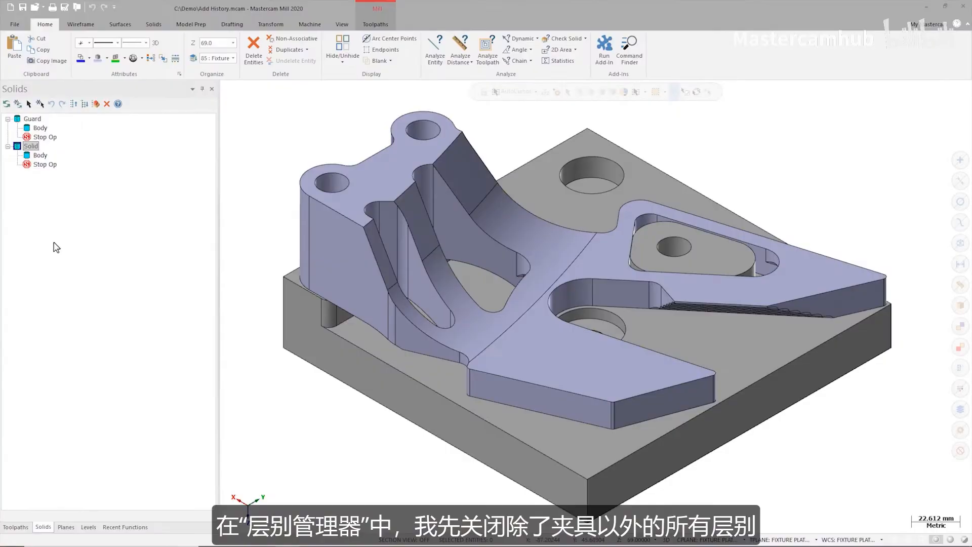
- Hide the Guard level and dynamically analyze the edge of one hole on the fixture's raised rectangular block
{"action": "left_click", "coordinate": [88, 527]}
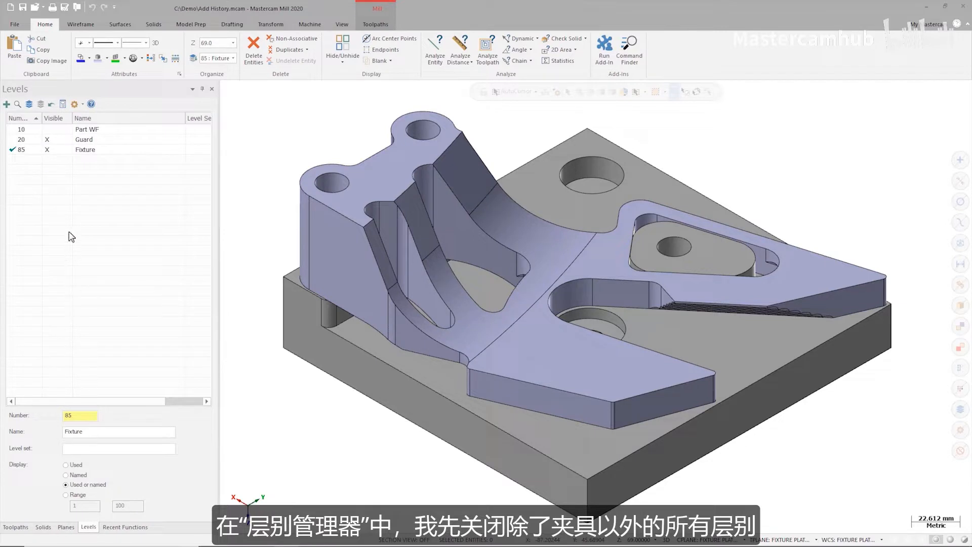
{"action": "left_click", "coordinate": [51, 140]}
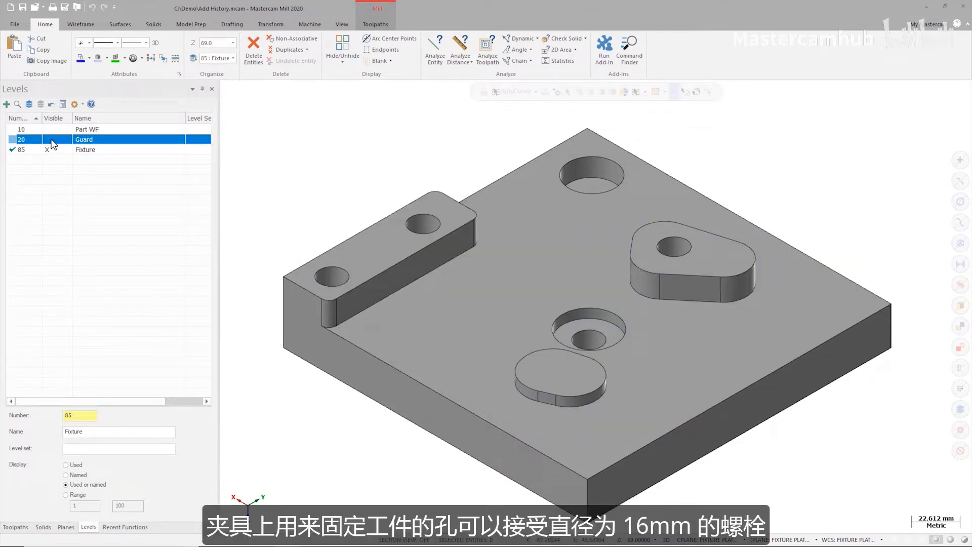
{"action": "left_click", "coordinate": [516, 40]}
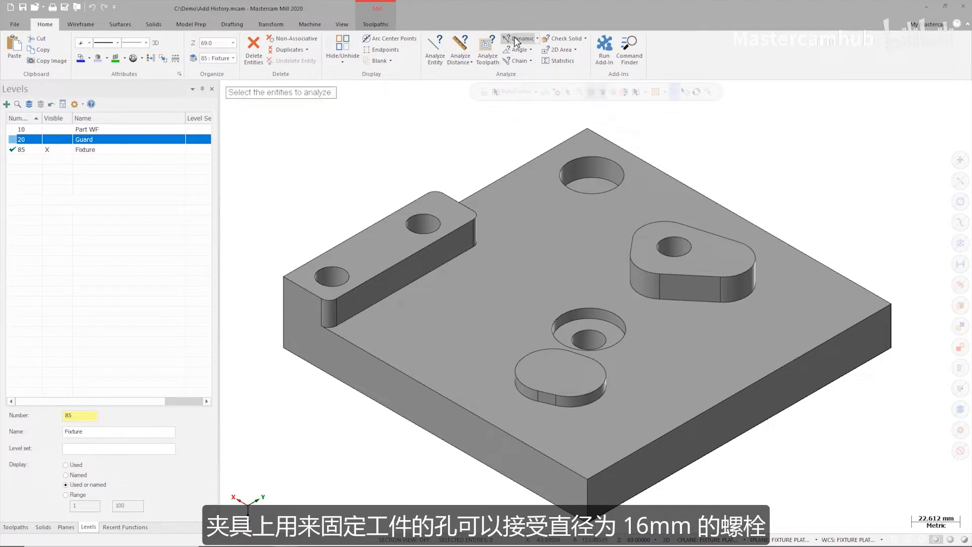
{"action": "left_click", "coordinate": [430, 216]}
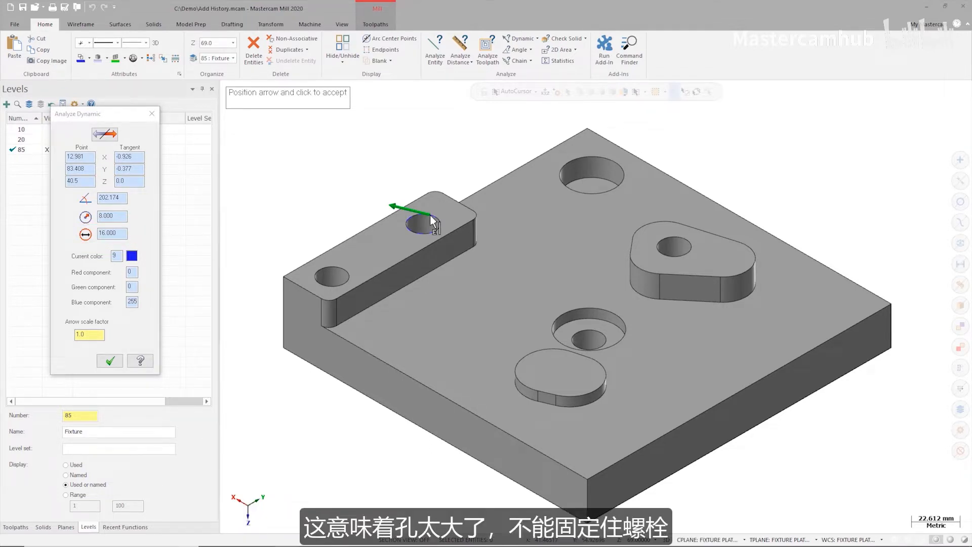
{"action": "key", "text": "Escape"}
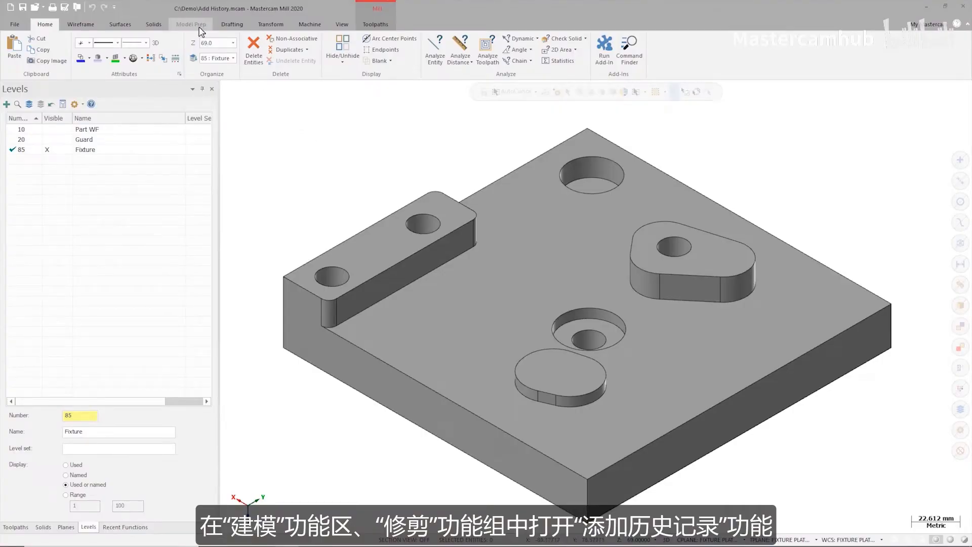
- Set up Add History to create a single operation, finding holes as hole operations
{"action": "left_click", "coordinate": [200, 28]}
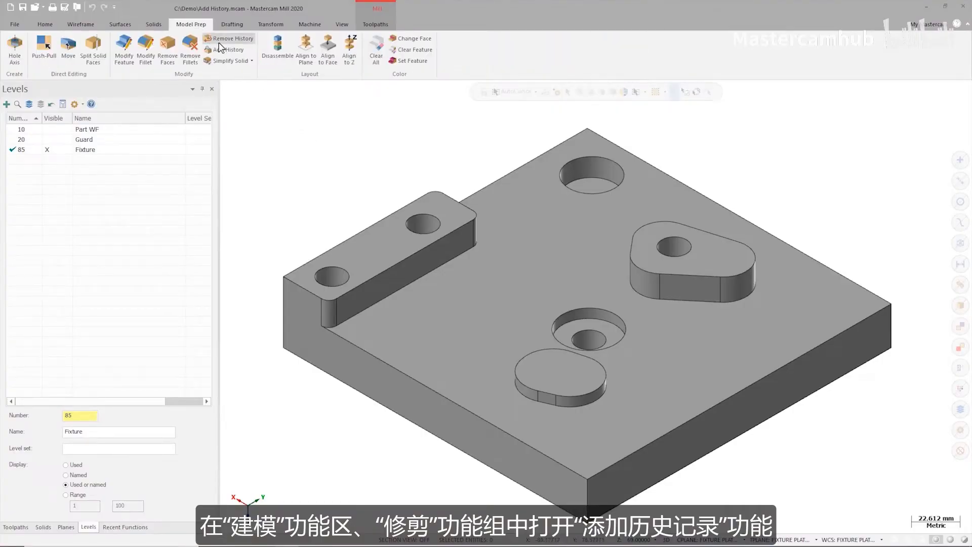
{"action": "left_click", "coordinate": [227, 50]}
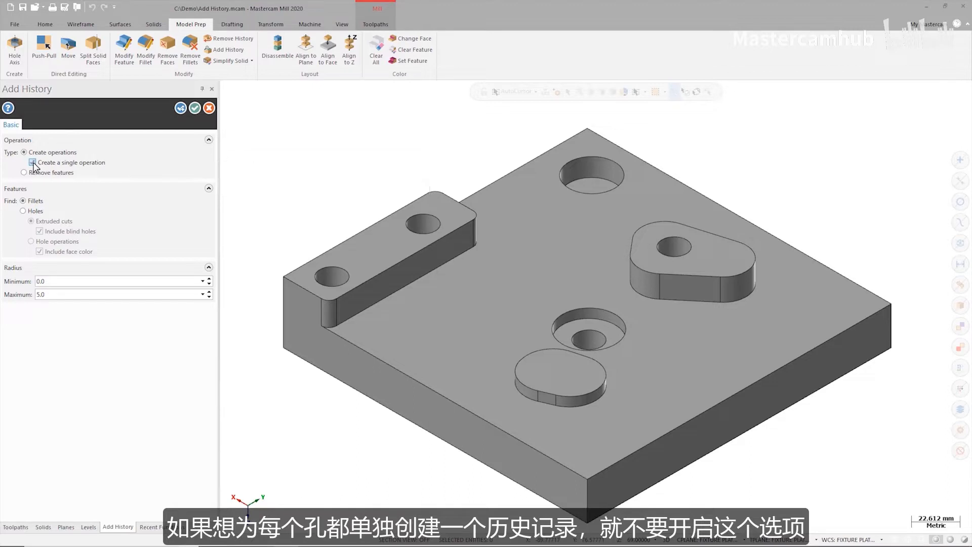
{"action": "left_click", "coordinate": [32, 163]}
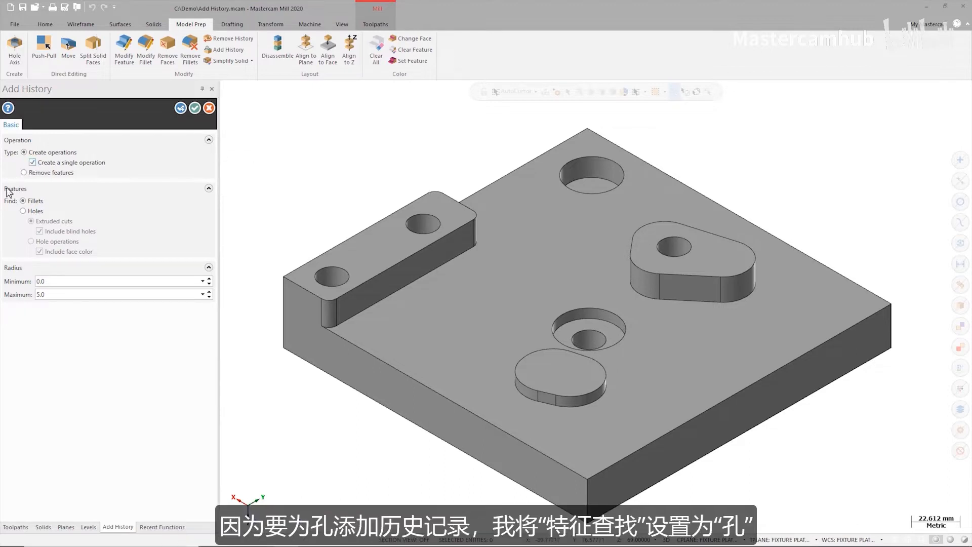
{"action": "left_click", "coordinate": [23, 211]}
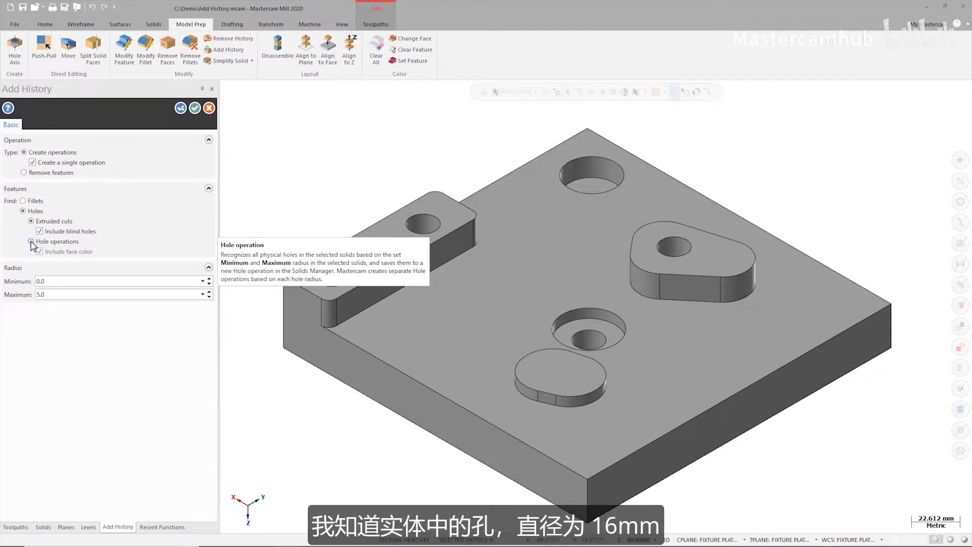
{"action": "left_click", "coordinate": [31, 242]}
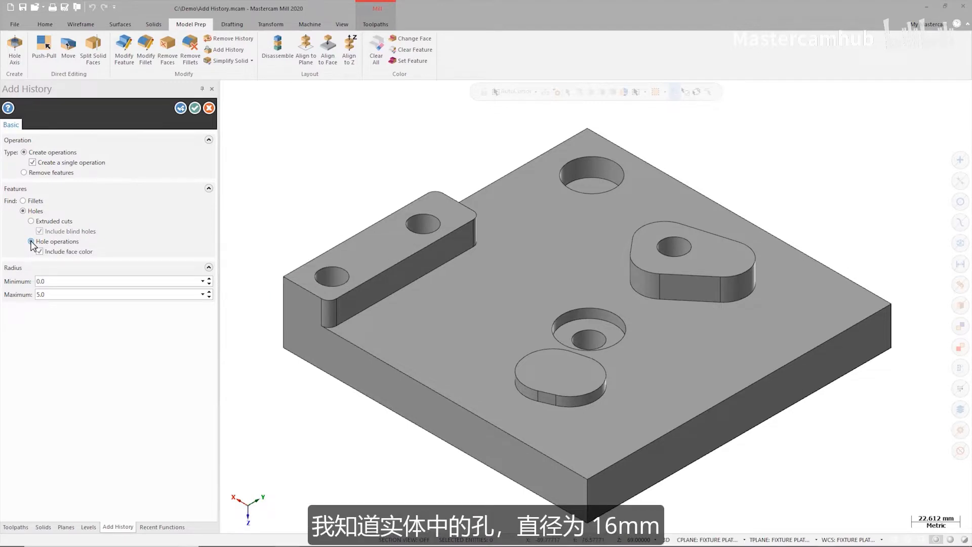
- Take the maximum radius from the counterbore's outer edge and generate the hole history for the fixture
{"action": "right_click", "coordinate": [80, 293]}
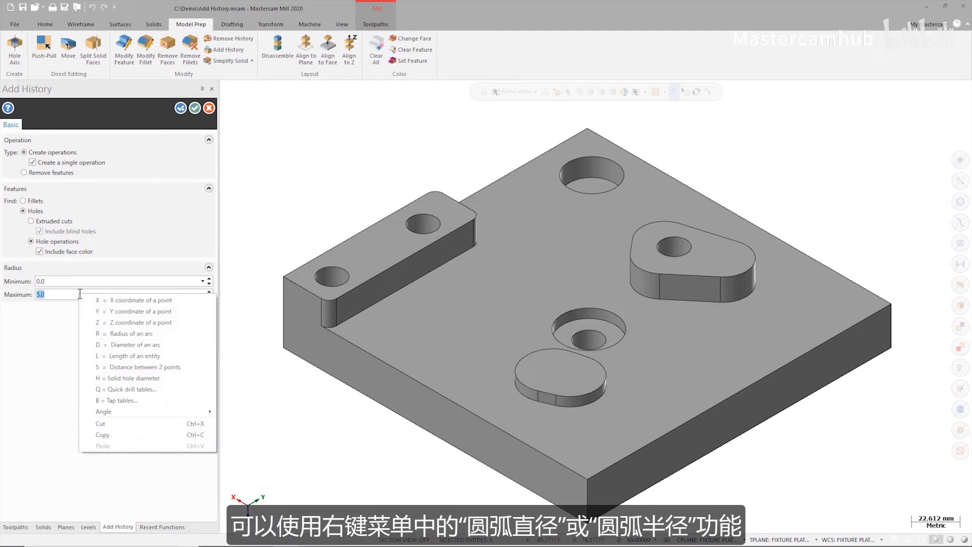
{"action": "left_click", "coordinate": [123, 334]}
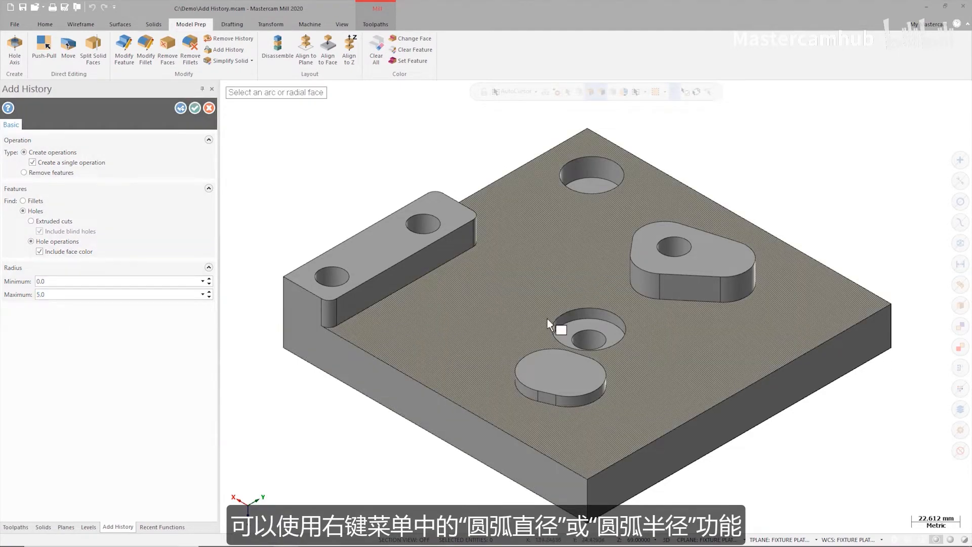
{"action": "left_click", "coordinate": [552, 321]}
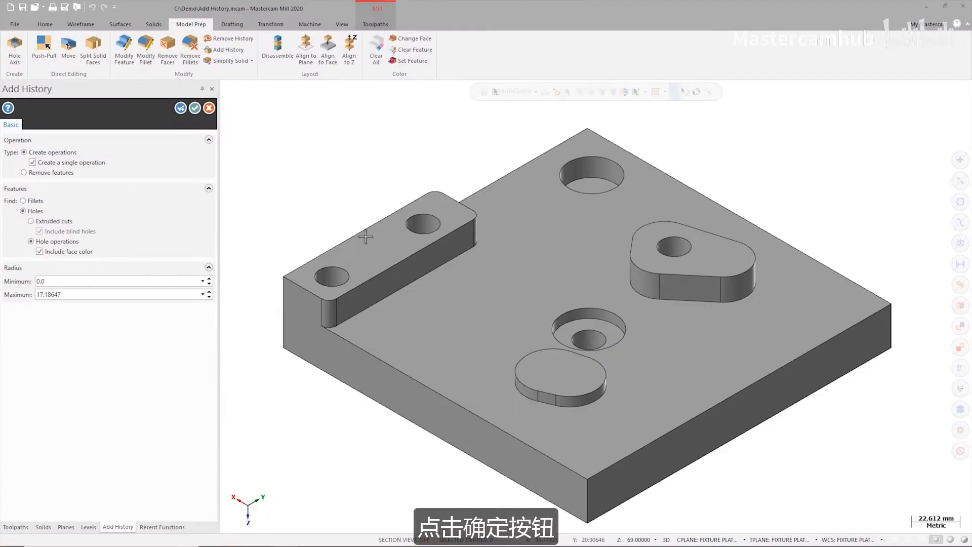
{"action": "left_click", "coordinate": [194, 108]}
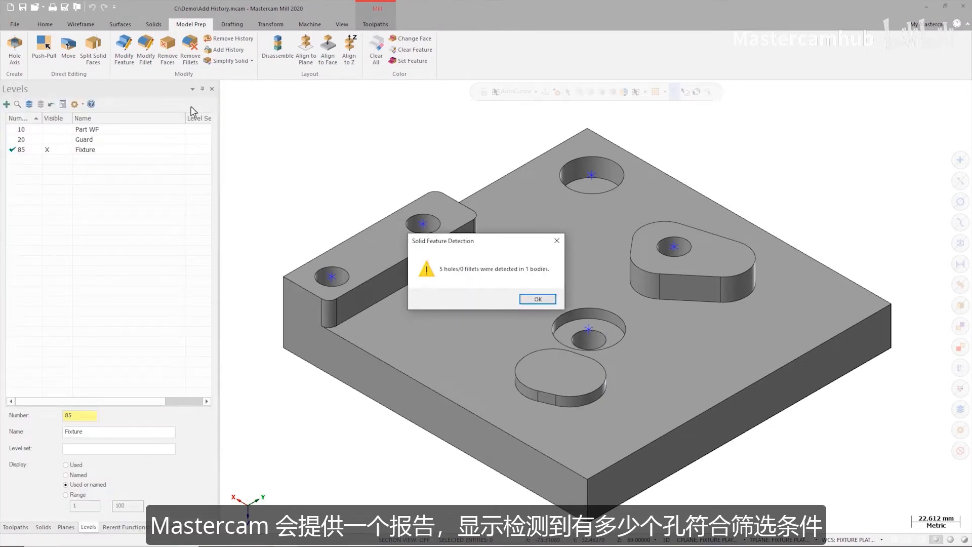
{"action": "left_click", "coordinate": [531, 300]}
- Set the diameter of the three-position Simple hole operation to 14 mm and regenerate the solid
{"action": "left_click", "coordinate": [43, 527]}
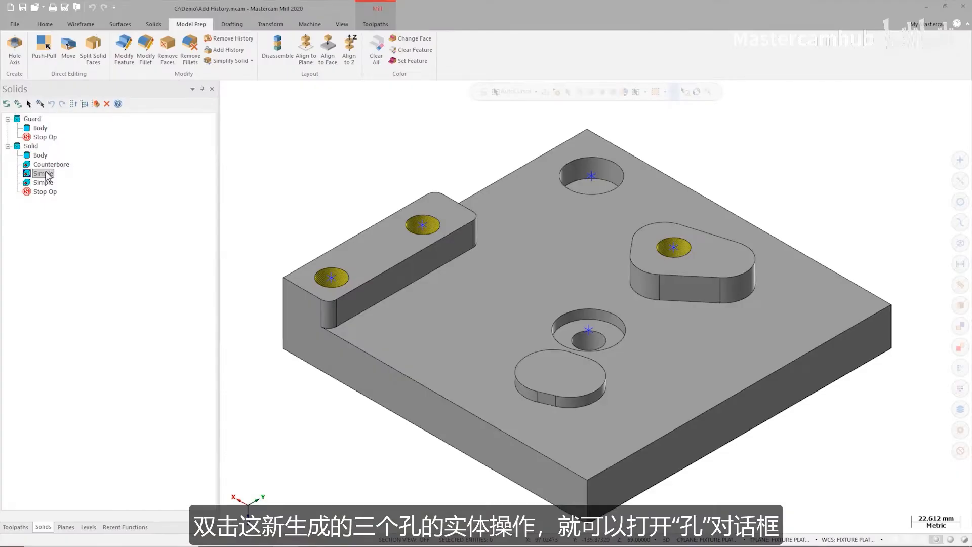
{"action": "double_click", "coordinate": [43, 174]}
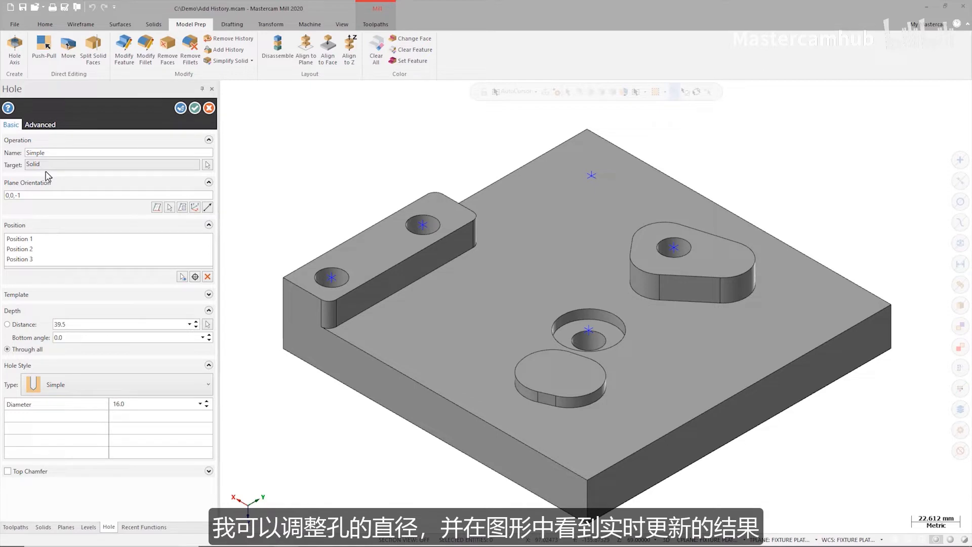
{"action": "double_click", "coordinate": [136, 403]}
{"action": "type", "text": "14"}
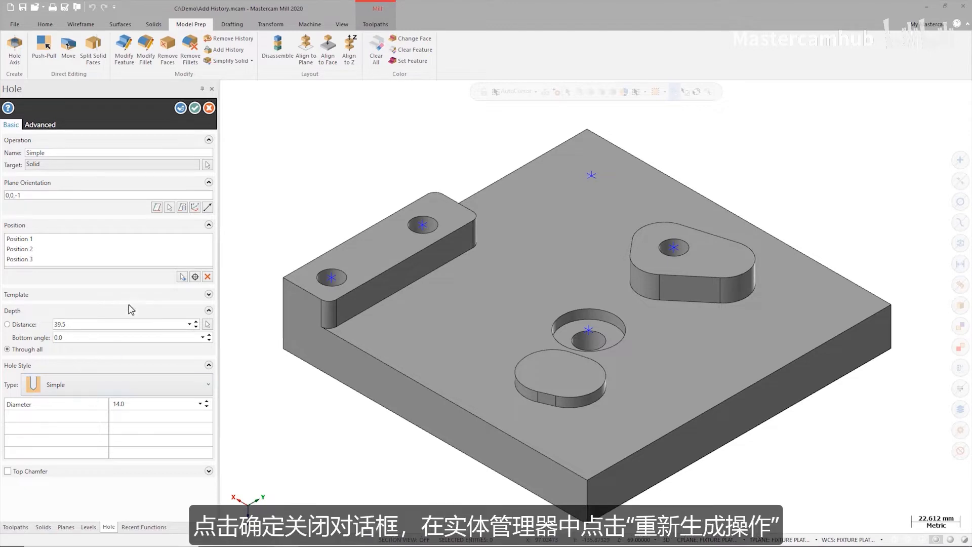
{"action": "left_click", "coordinate": [195, 108]}
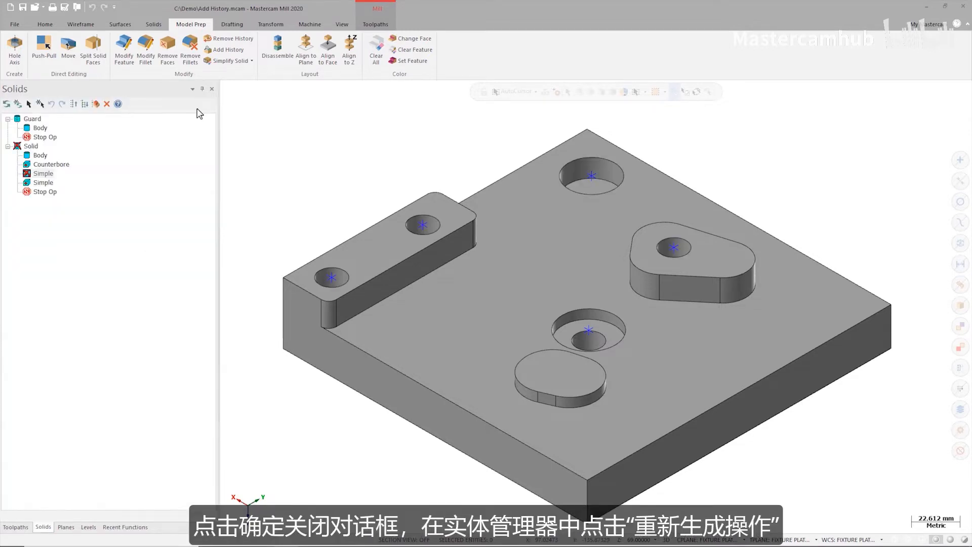
{"action": "left_click", "coordinate": [6, 104]}
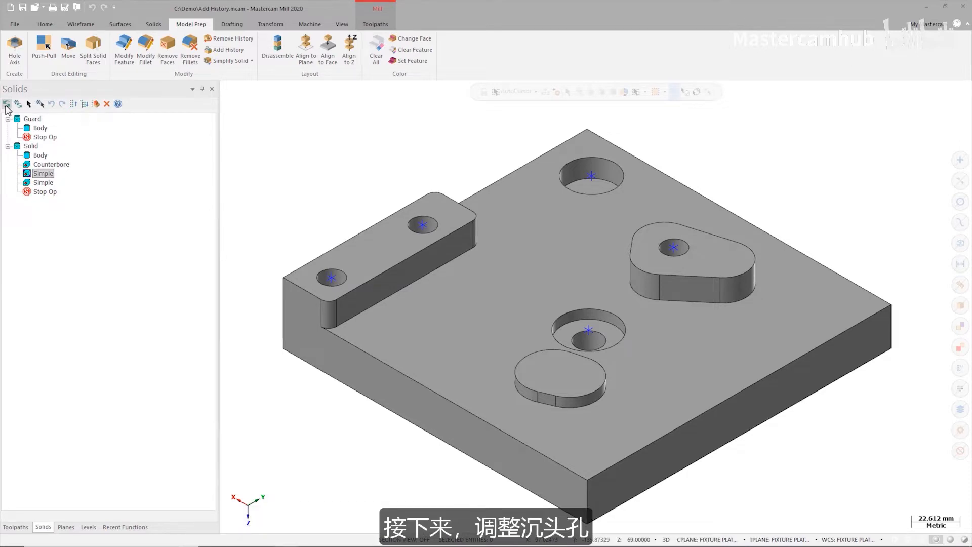
- Set the Counterbore hole to diameter 14, counterbore diameter 35 and counterbore depth 6 mm, and regenerate the solid
{"action": "double_click", "coordinate": [55, 164]}
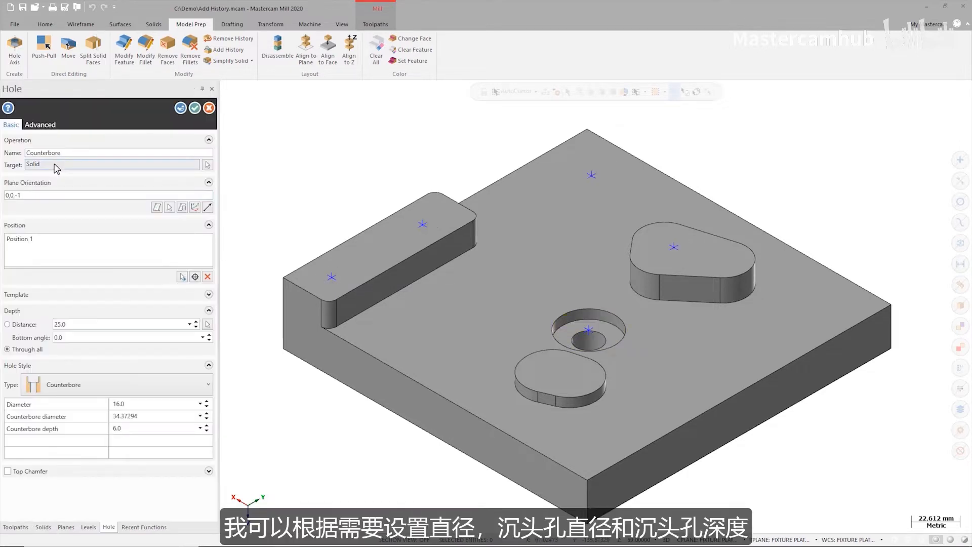
{"action": "left_click", "coordinate": [137, 406]}
{"action": "type", "text": "14"}
{"action": "key", "text": "Return"}
{"action": "left_click", "coordinate": [125, 413]}
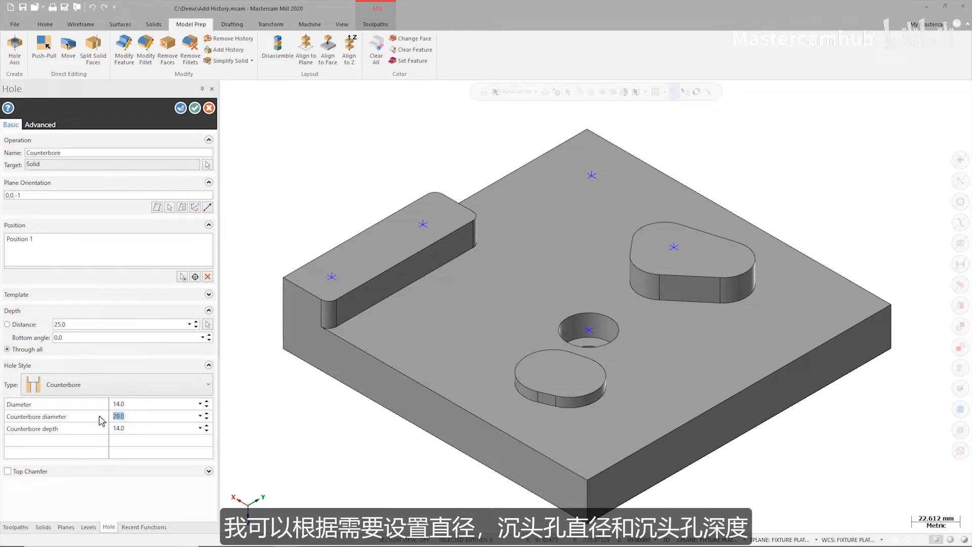
{"action": "key", "text": "Return"}
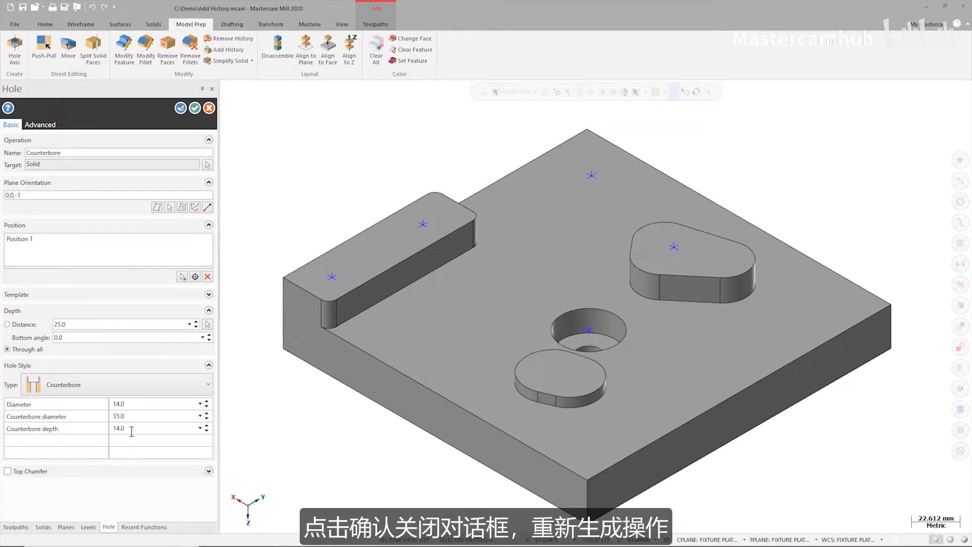
{"action": "key", "text": "Return"}
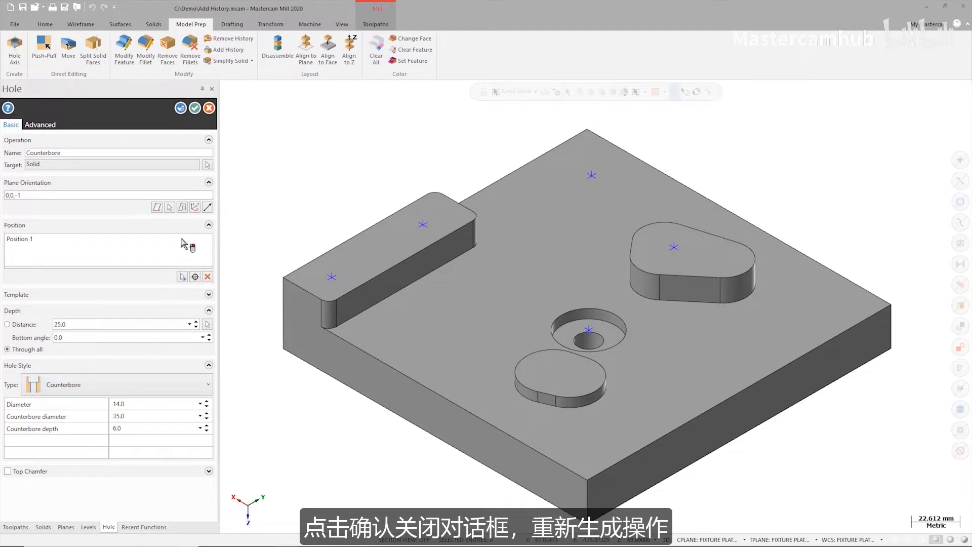
{"action": "left_click", "coordinate": [196, 107]}
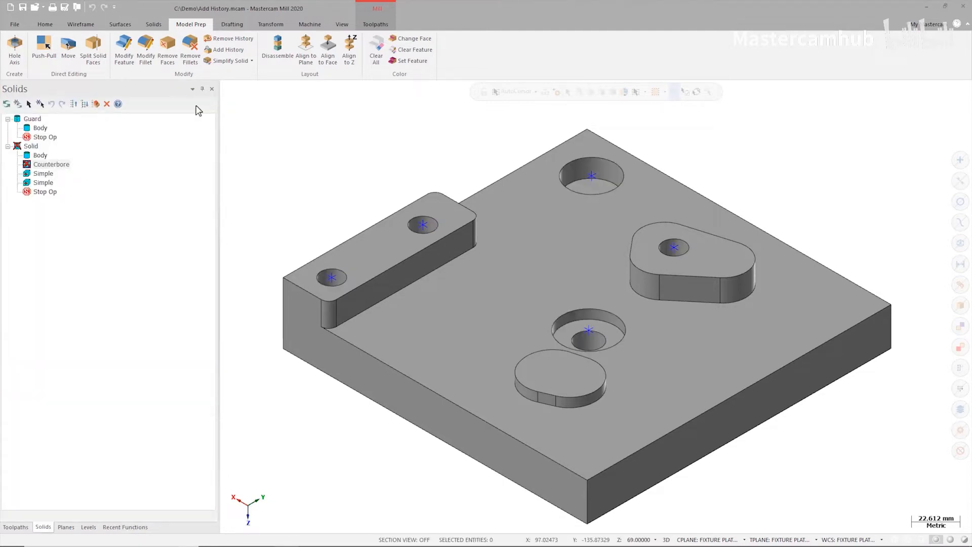
{"action": "left_click", "coordinate": [7, 104]}
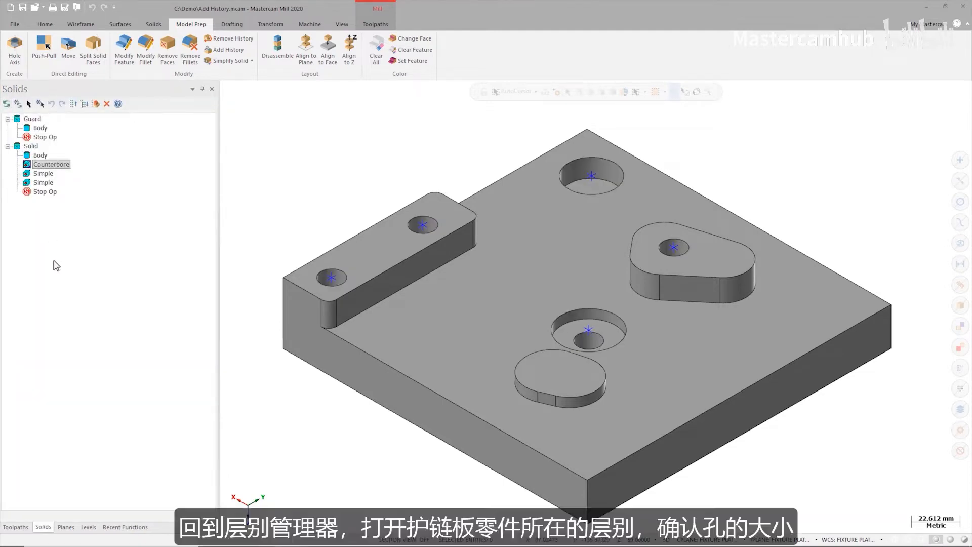
- Turn the Guard level's visibility back on to show the part on the fixture
{"action": "left_click", "coordinate": [87, 527]}
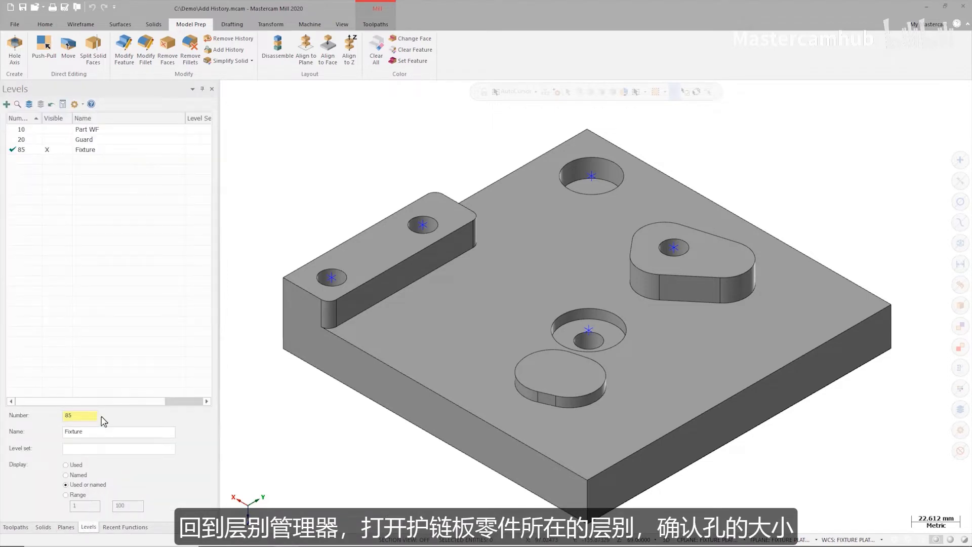
{"action": "left_click", "coordinate": [48, 140]}
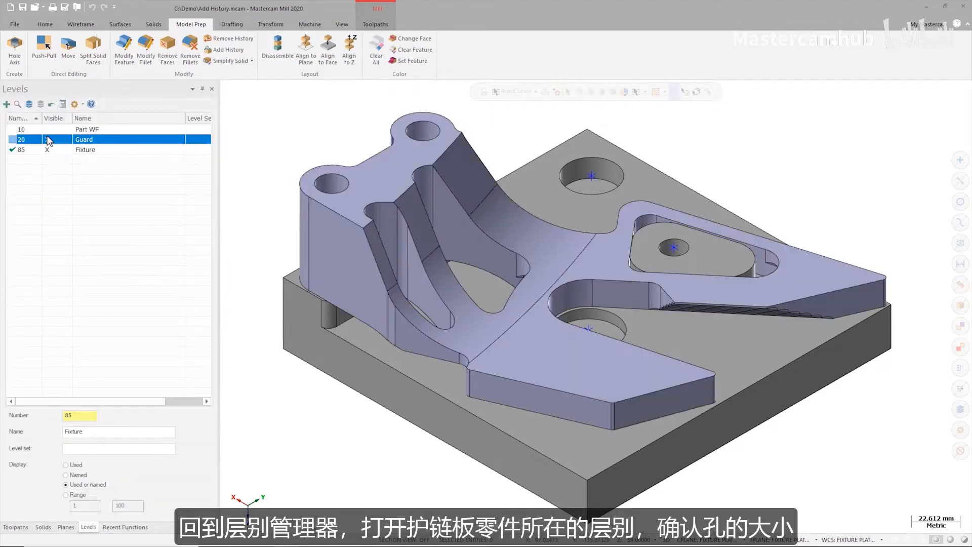